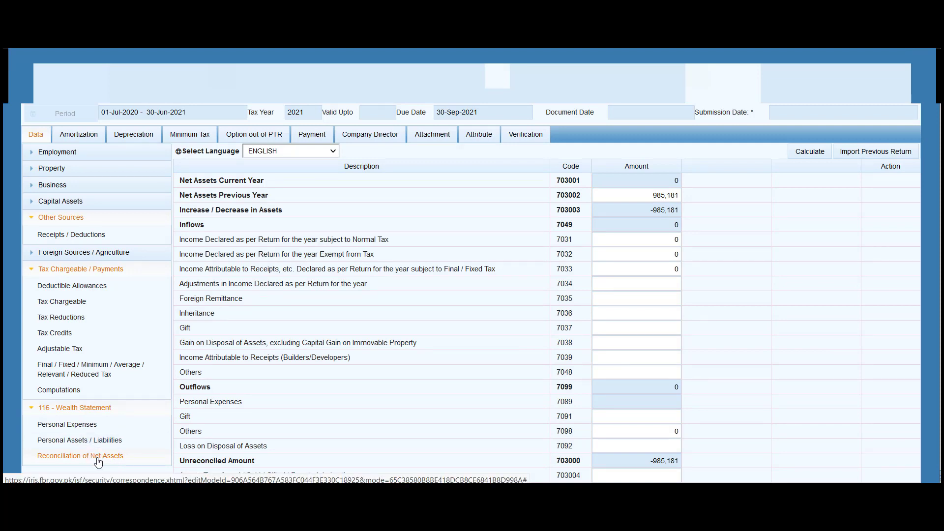
Review the previous- and current-year net assets on the reconciliation page, showing -985,181 unreconciled
click(645, 196)
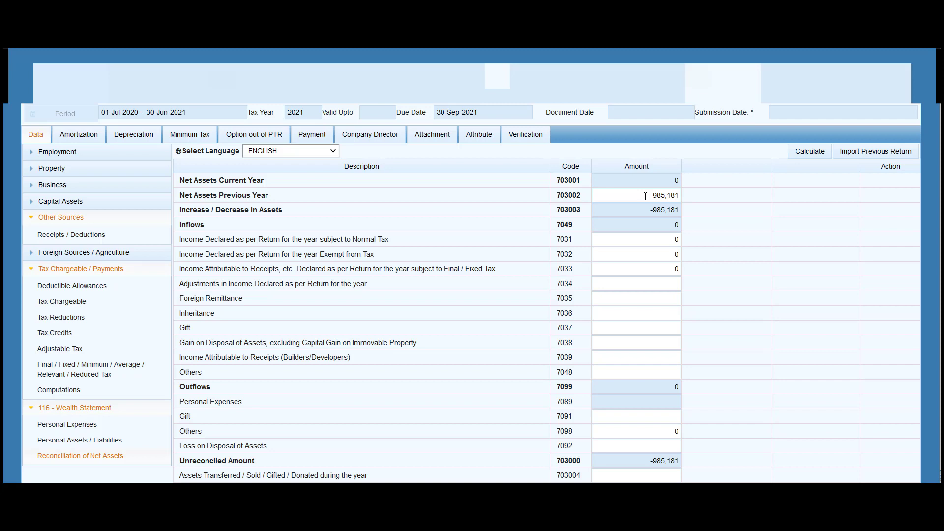
click(639, 186)
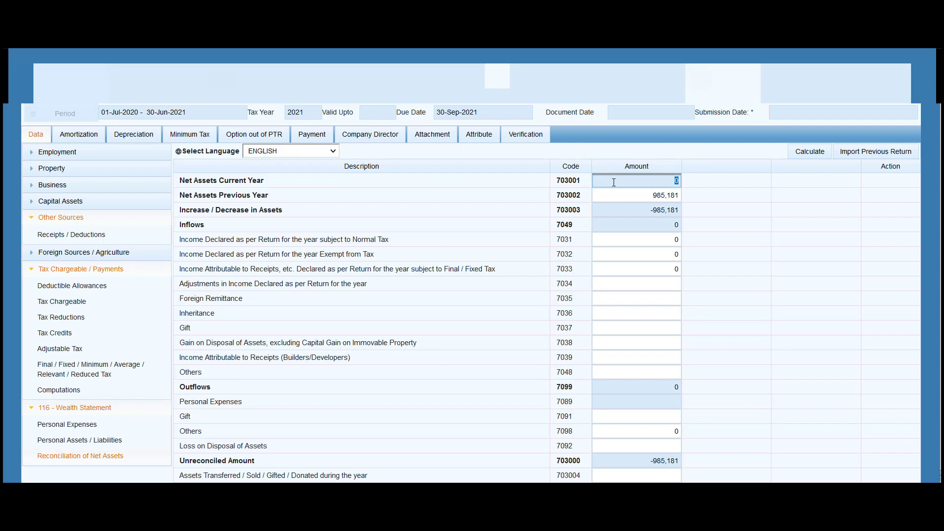
Go to the 2021 wealth statement's Personal Assets / Liabilities page, where total assets are 0
click(99, 444)
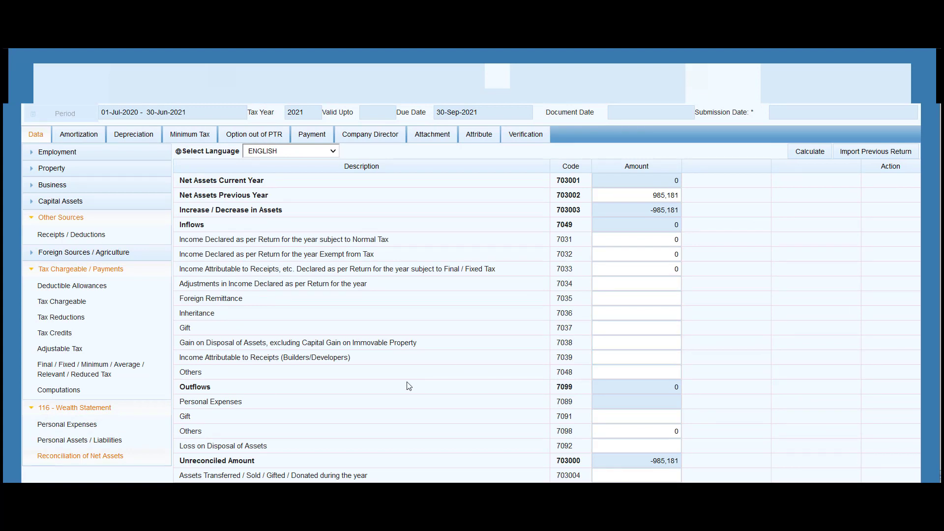
click(71, 441)
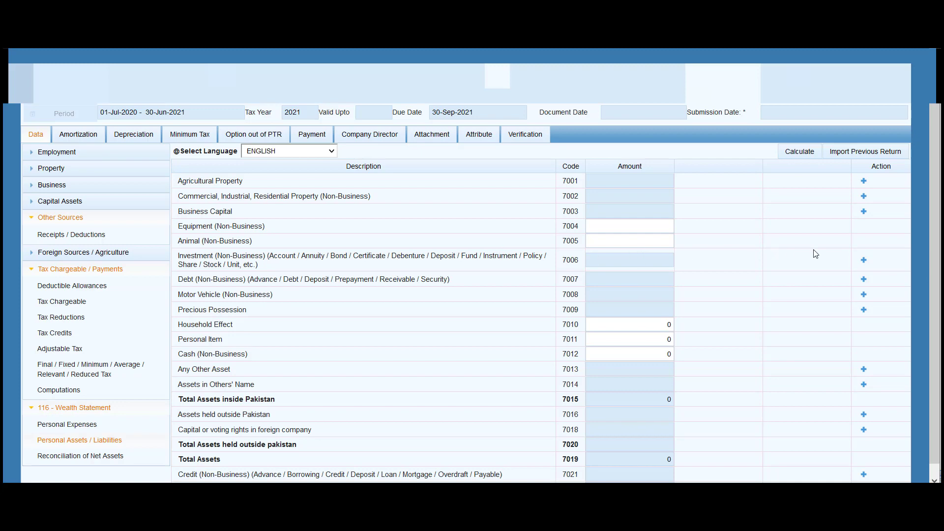
Add a code 7006 investment for cash held with an individual, valued at 50,000
click(864, 262)
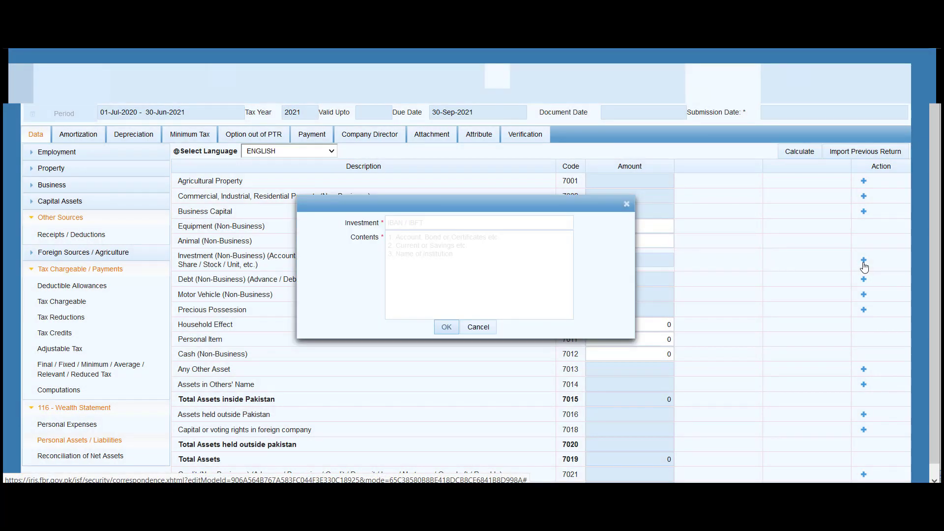
click(435, 222)
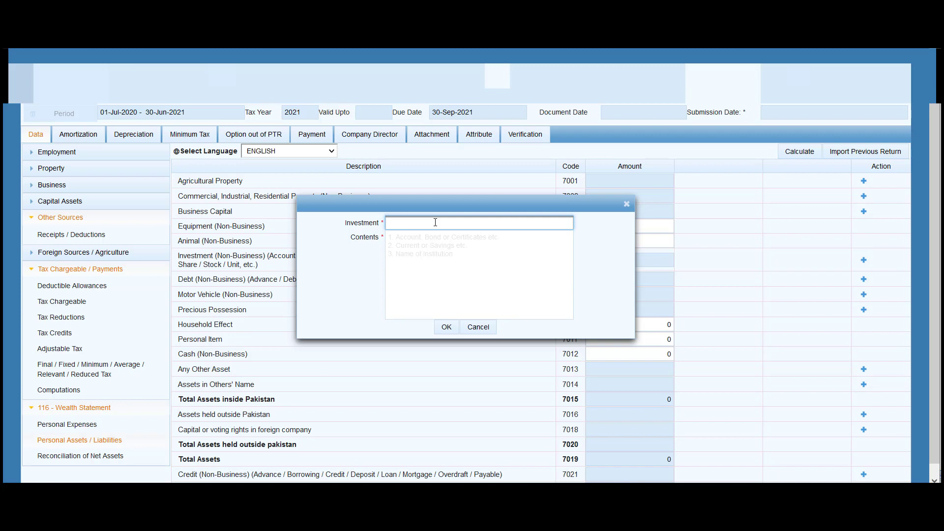
text(012222)
click(419, 249)
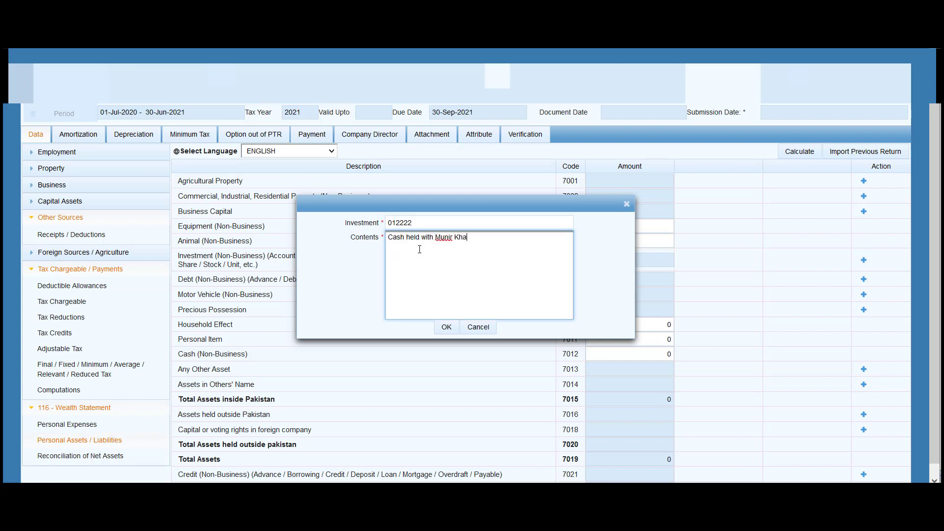
click(446, 327)
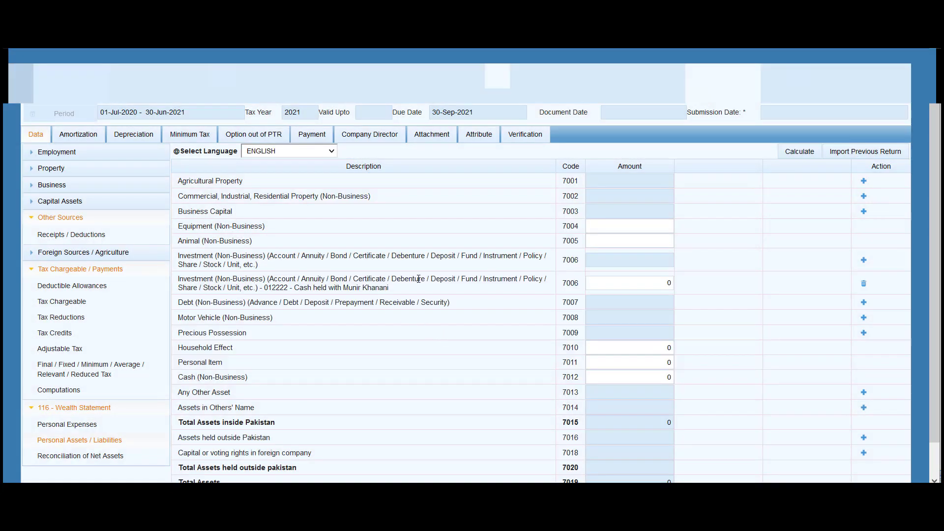
click(630, 284)
text(50000)
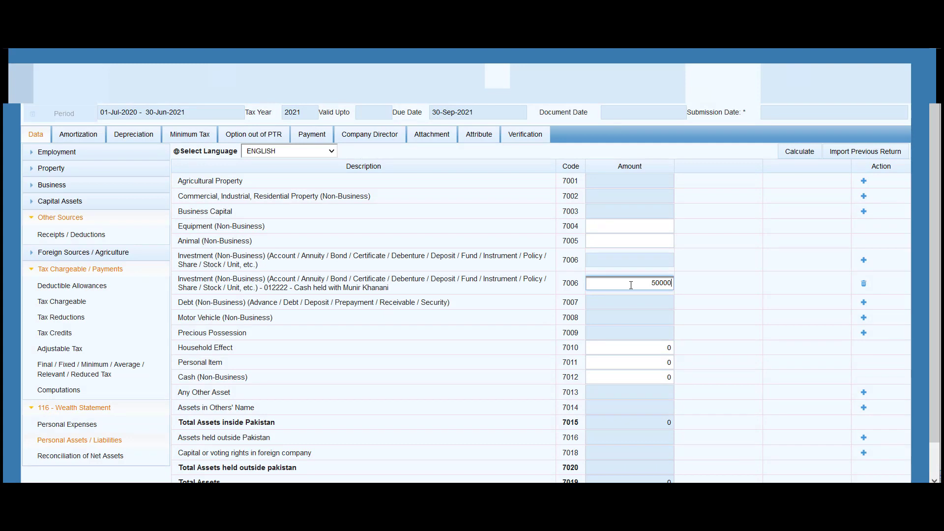
click(632, 300)
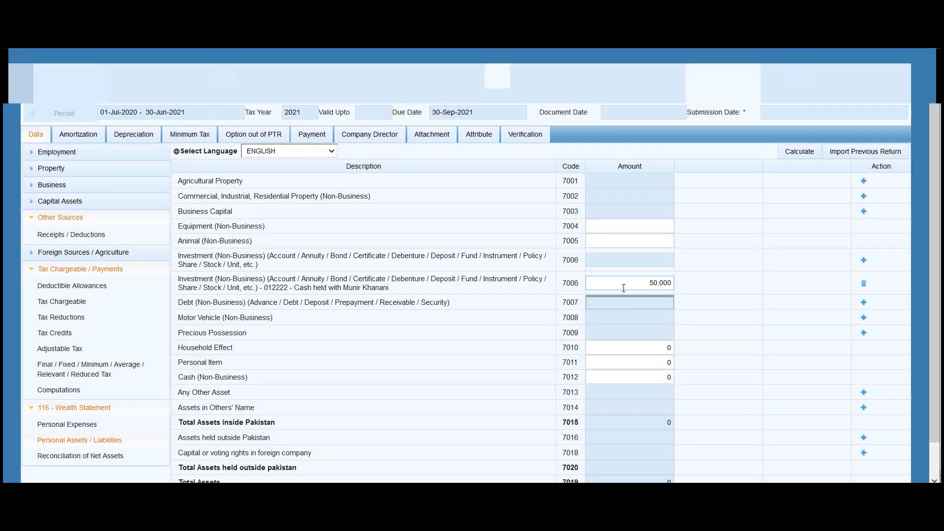
Add a second code 7006 investment, 'Investment in PSX - Holding', left at 0 for now
click(623, 288)
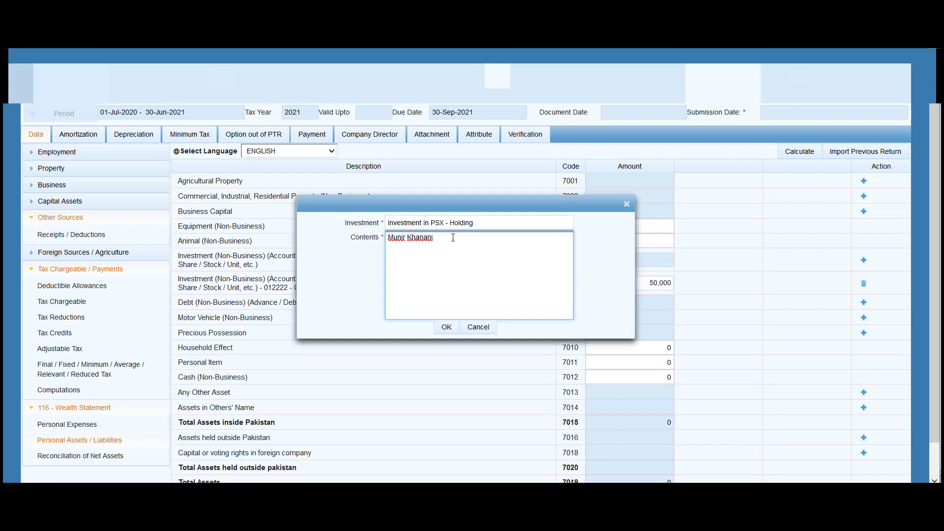
text(6684)
click(446, 327)
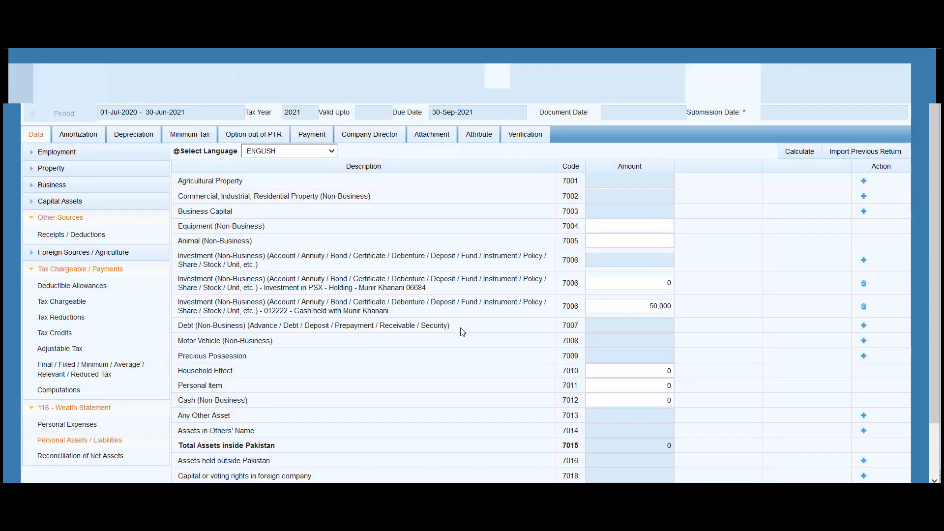
Check the NCCPL Inventory Detail History Report for the PSX holding's value
click(636, 283)
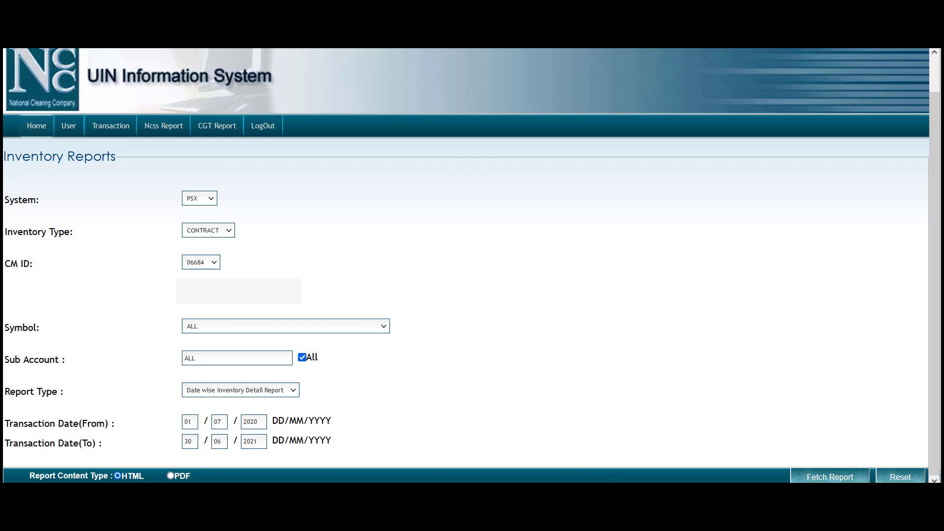
mouse_move(211, 123)
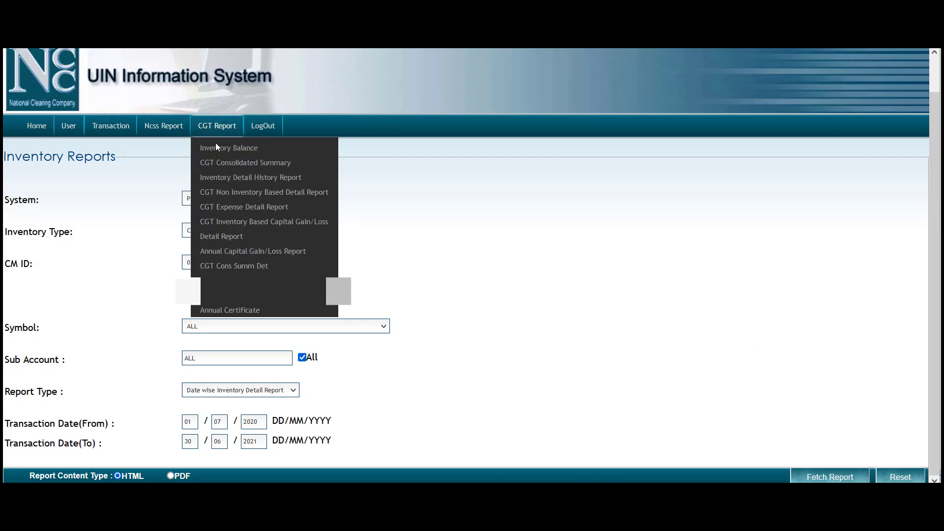
click(233, 178)
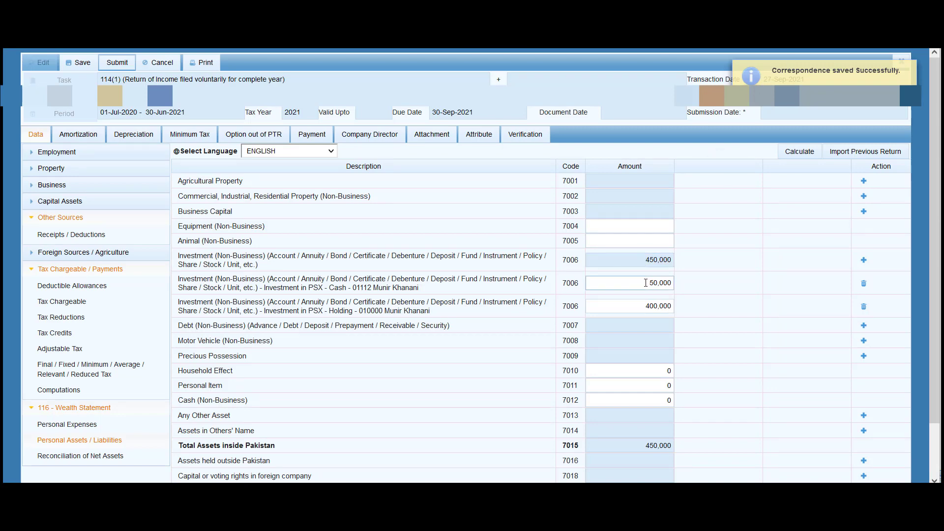
click(790, 153)
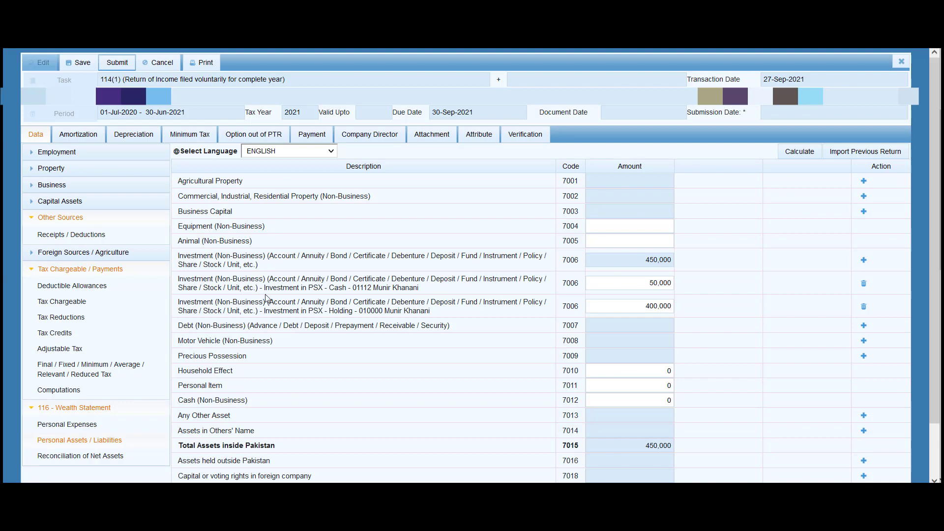
Add a third 7006 investment, Meezan Saving Account, worth 400,000, and recalculate the asset totals
click(864, 260)
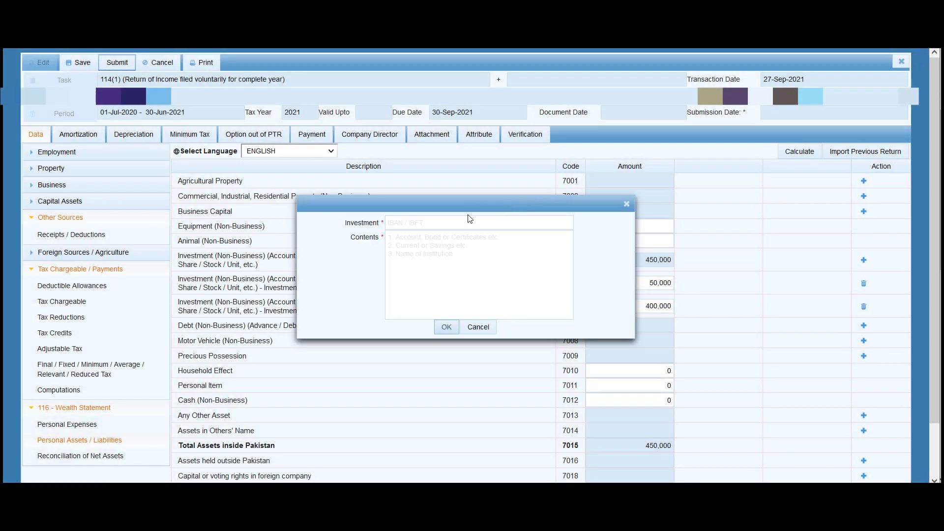
click(433, 224)
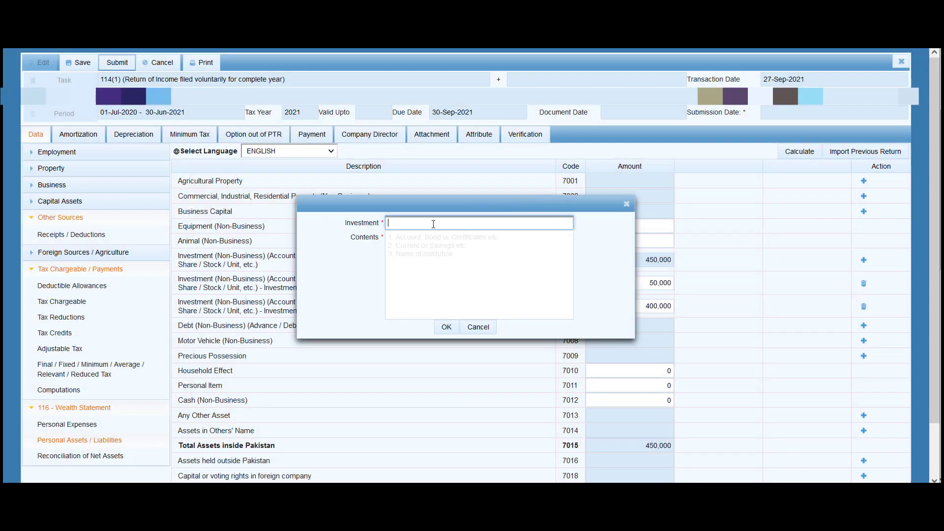
text(0101122)
click(432, 236)
text(Meez)
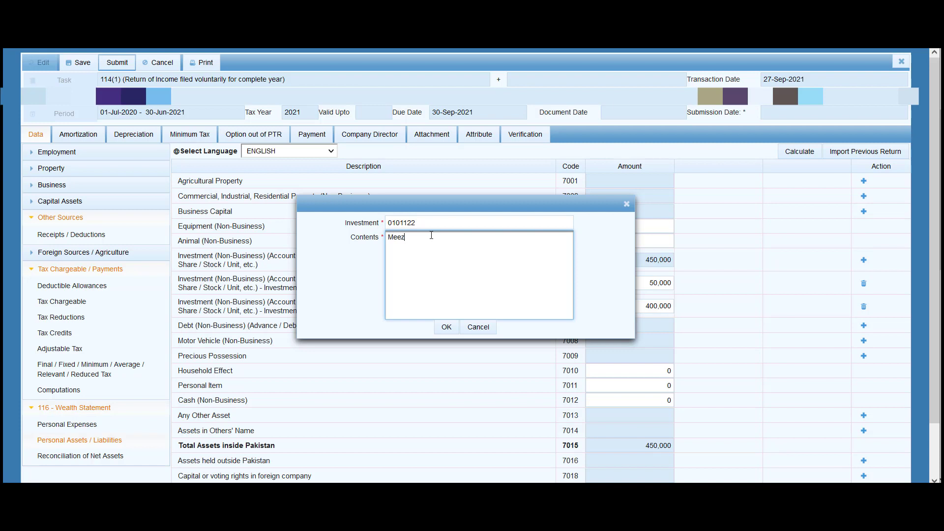
text(an Saving Account)
click(446, 327)
click(666, 284)
text(40)
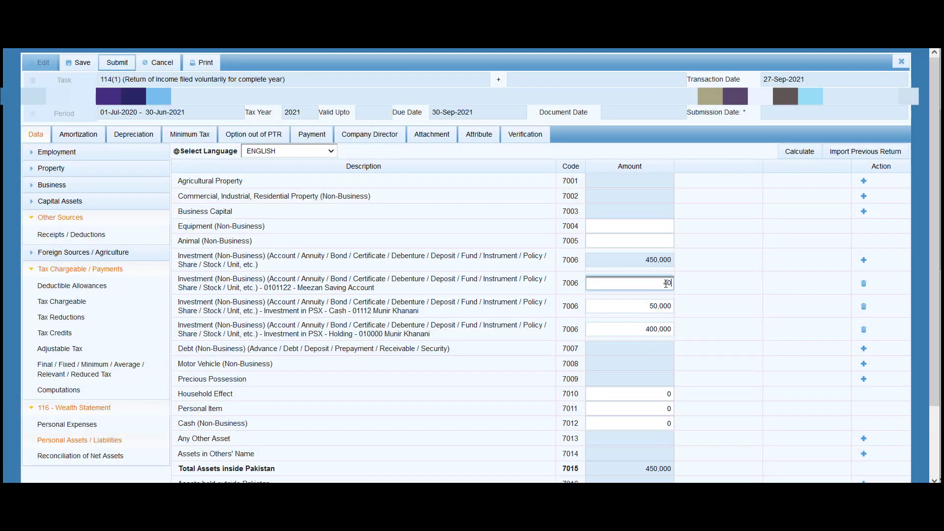
text(0000)
click(660, 308)
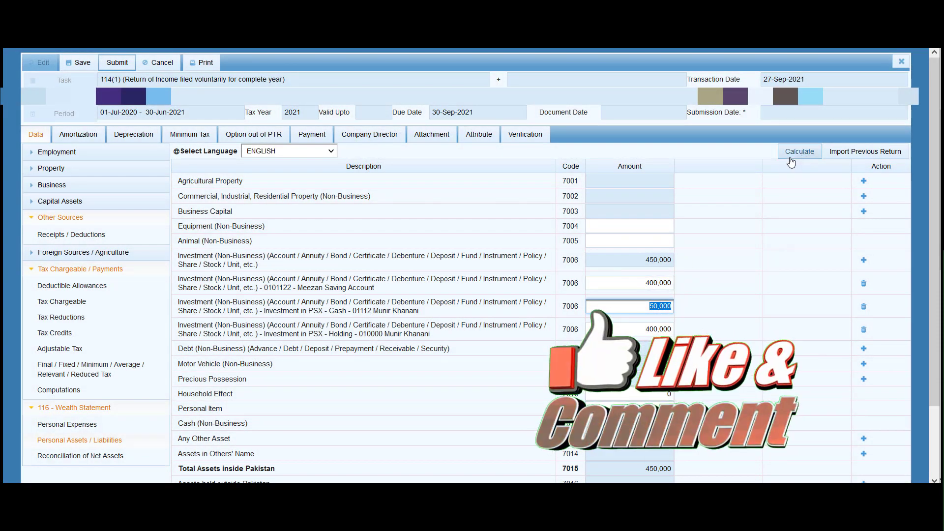
click(790, 159)
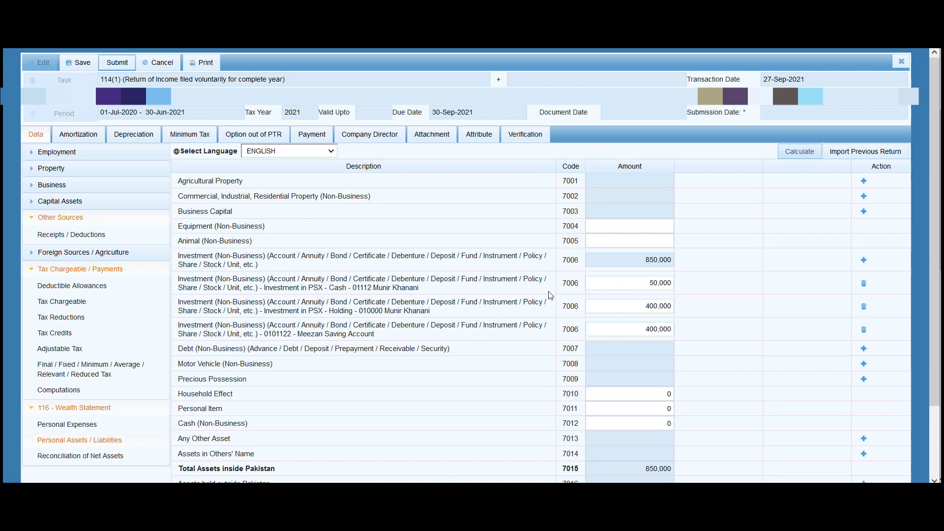
Add a code 7009 Precious Possession entry, 'Gold - 3 Tola', valued at 300,000
click(630, 302)
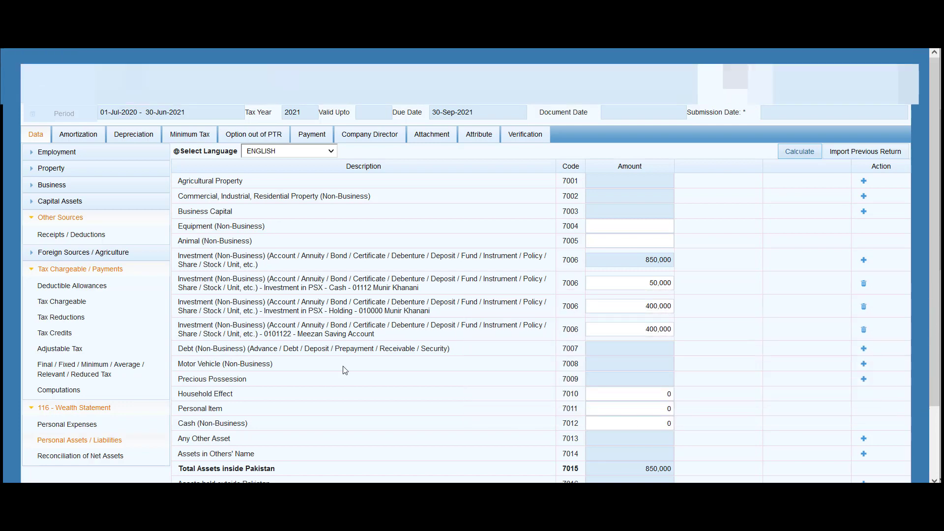
scroll(344, 370, down, 1)
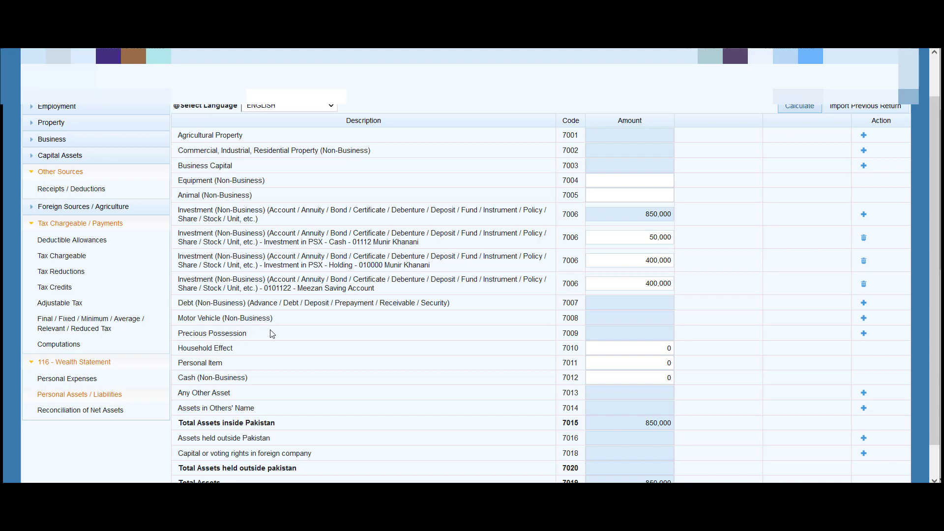
click(863, 333)
click(650, 349)
text(00000)
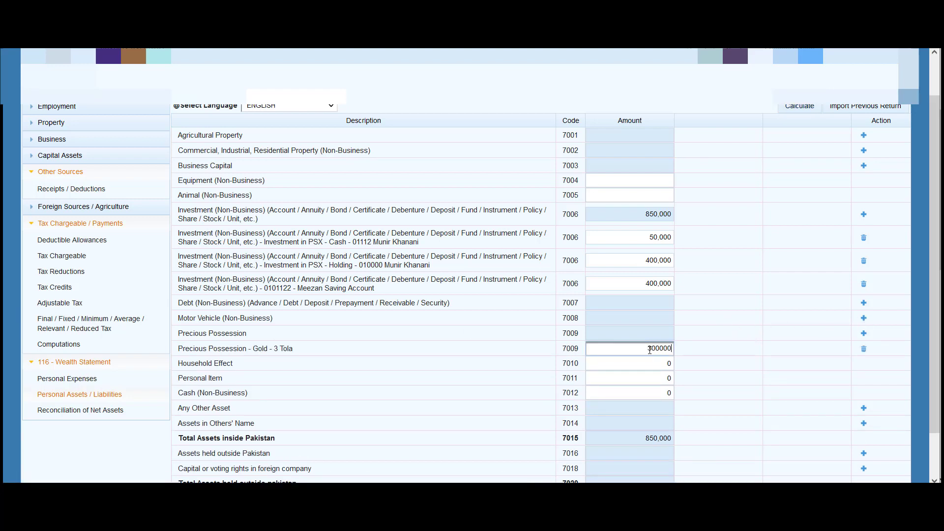
click(651, 367)
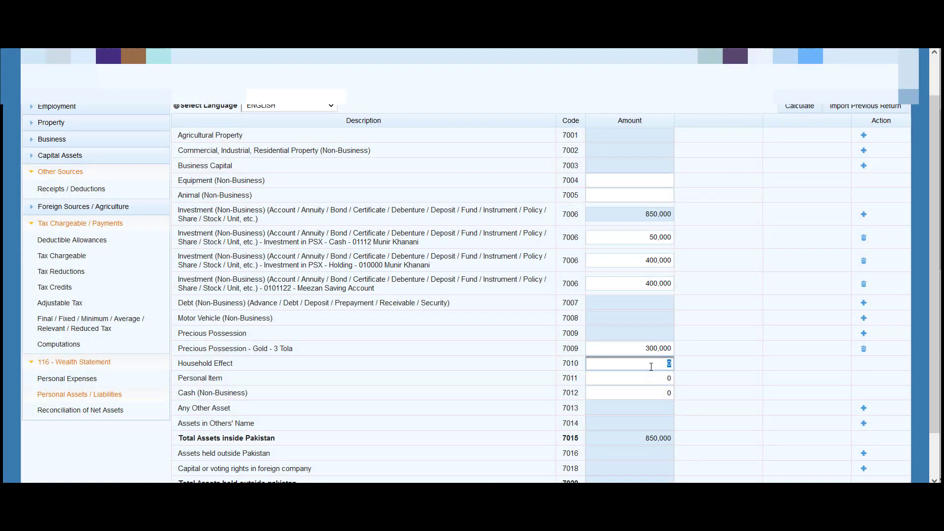
click(651, 376)
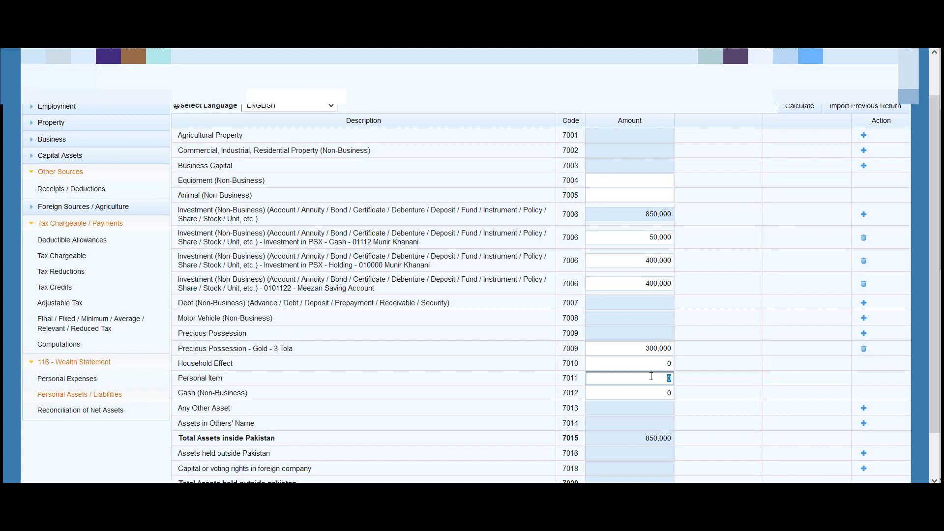
Enter 70,000 for Personal Item (7011) and recalculate total assets inside Pakistan to 1,320,000
text(70000)
key(shift+Tab)
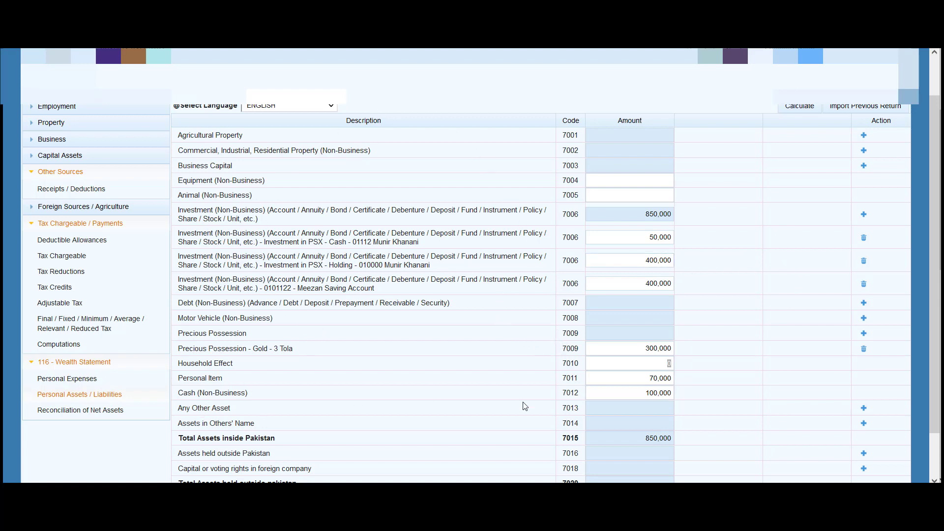
click(864, 410)
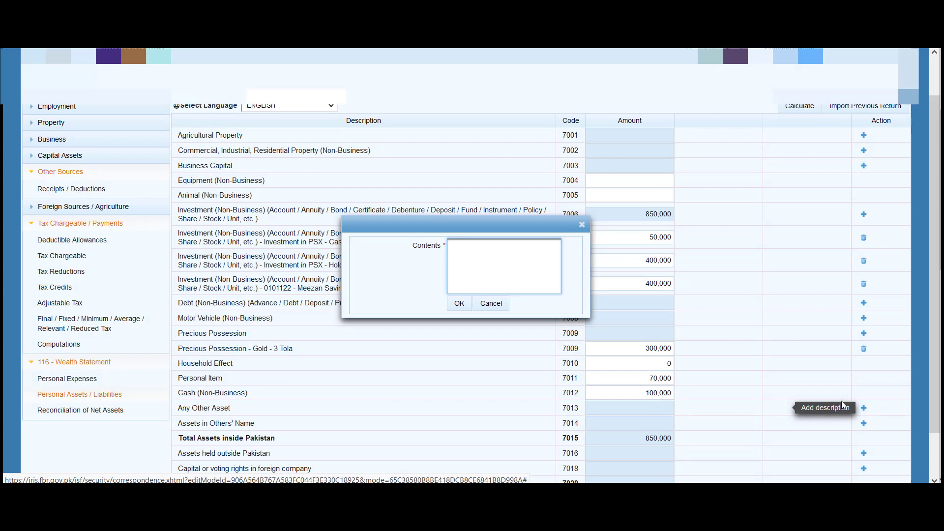
click(490, 303)
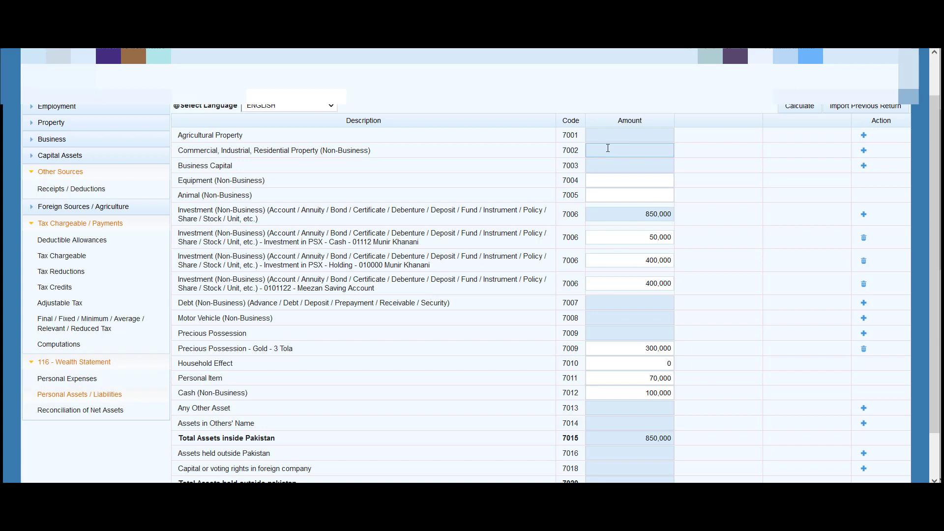
click(801, 108)
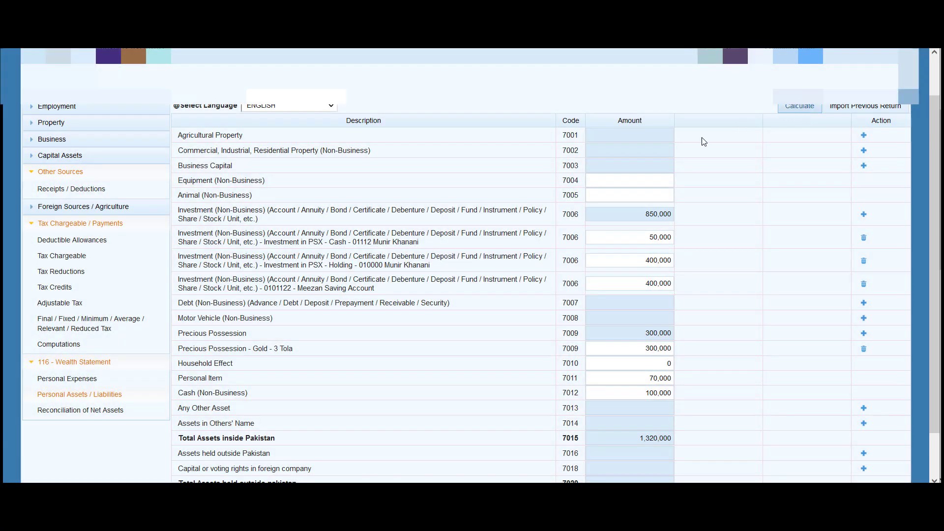
scroll(368, 345, down, 1)
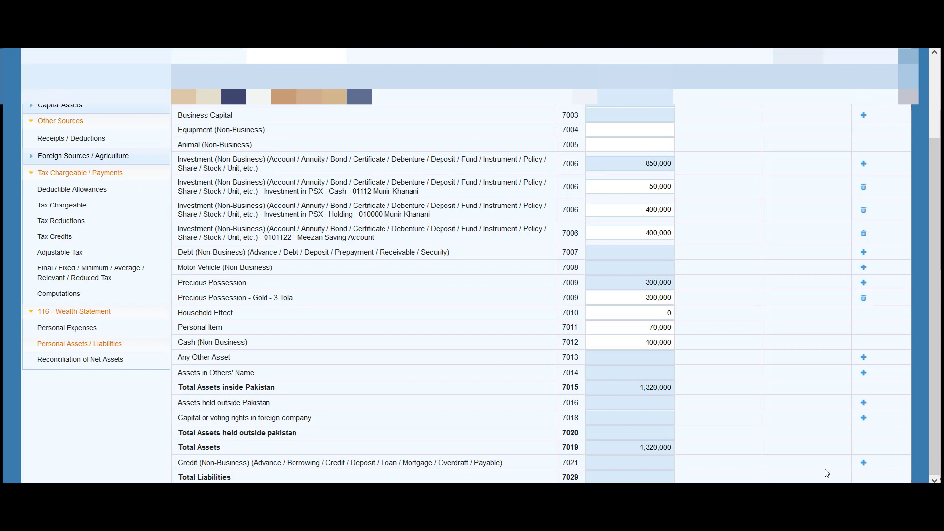
click(864, 462)
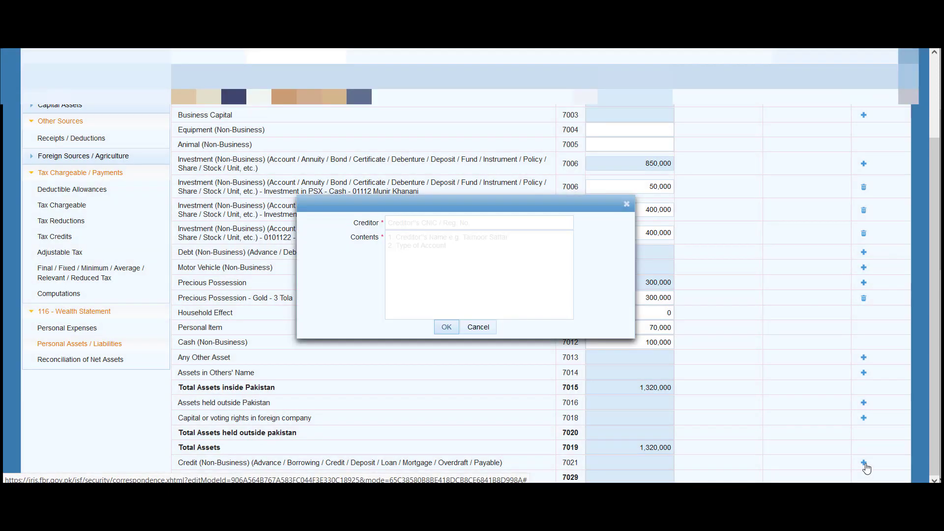
click(408, 224)
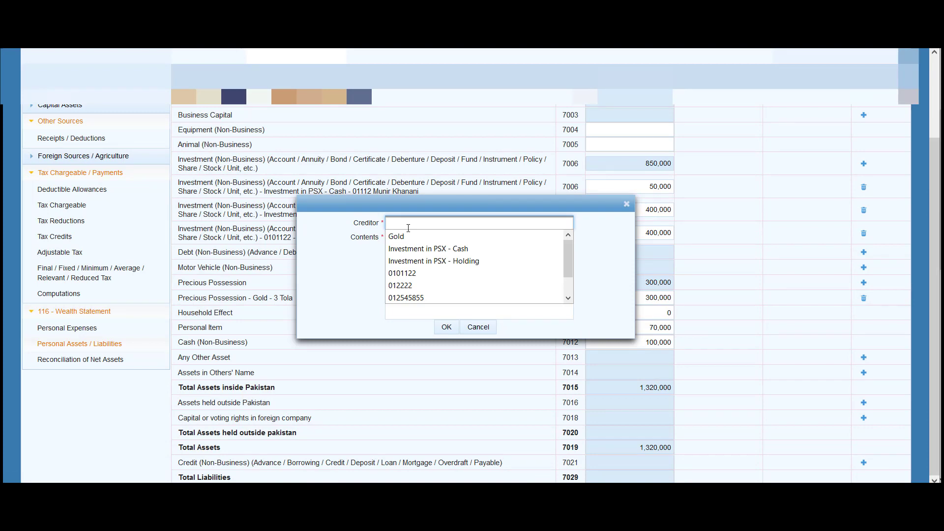
text(Salary)
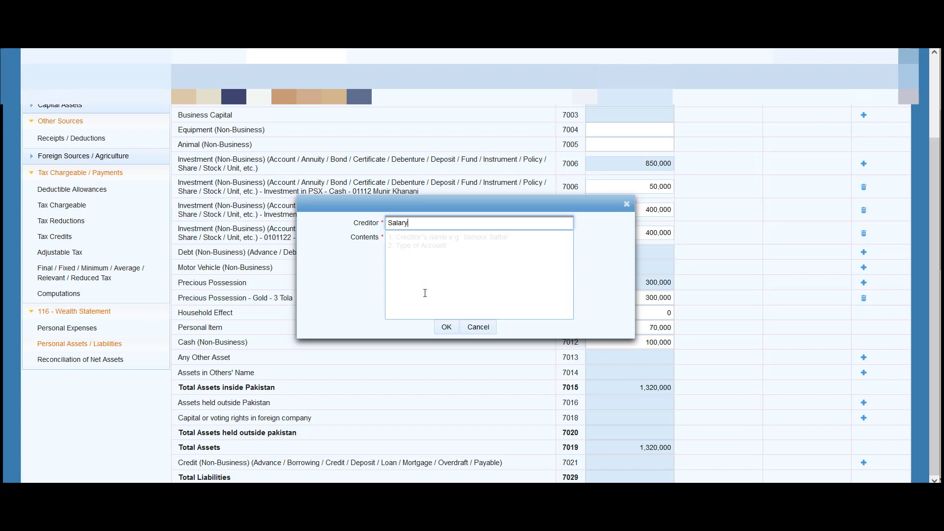
click(477, 327)
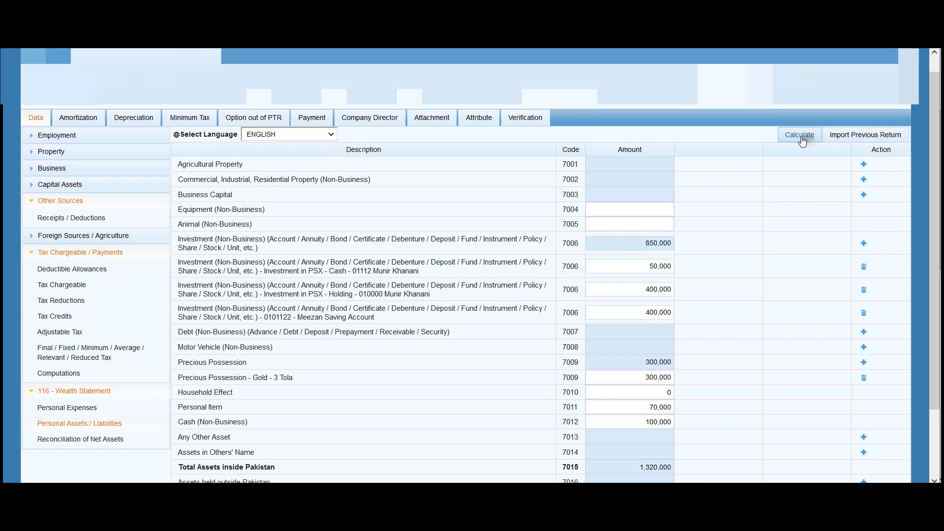
Recalculate the reconciliation: current-year net assets 1,320,000, unreconciled amount 334,819
click(800, 136)
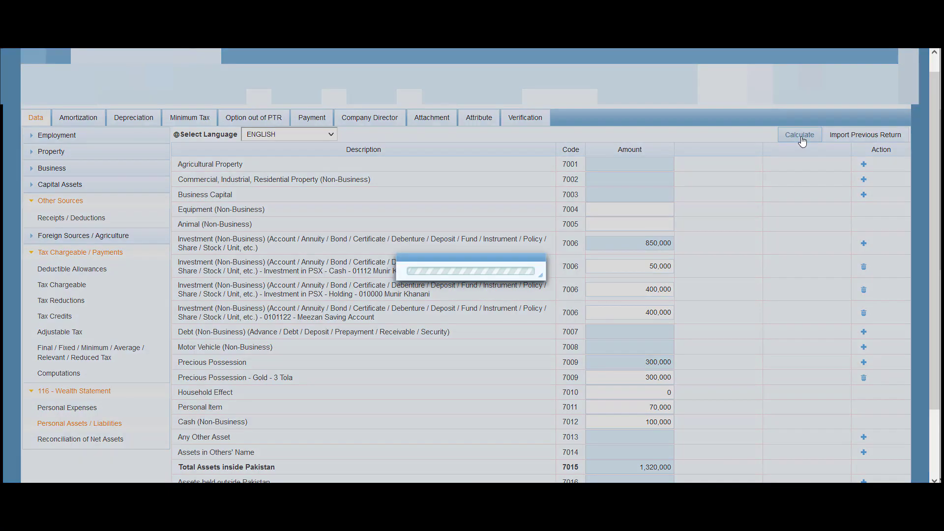
click(88, 441)
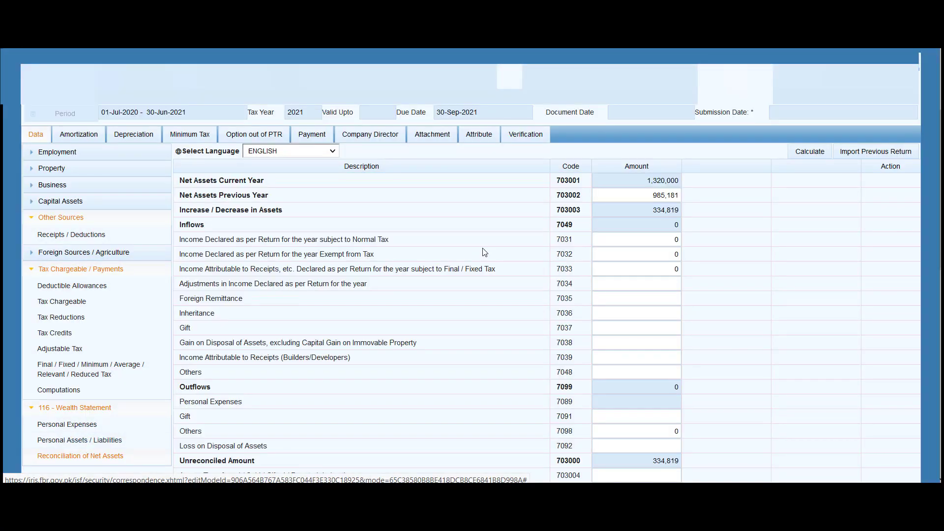
click(809, 156)
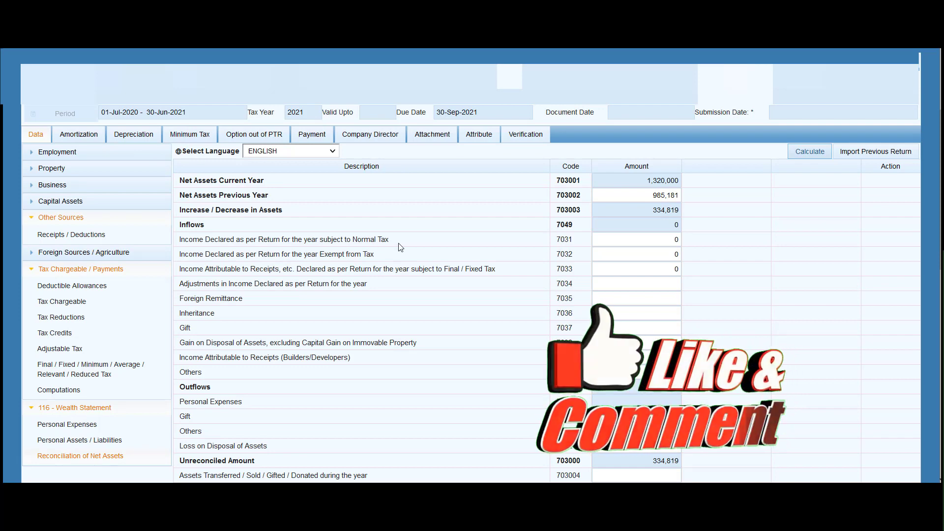
Enter inflows of 575,000 in 7031 and 336,088 in 7033, then recalculate
click(621, 243)
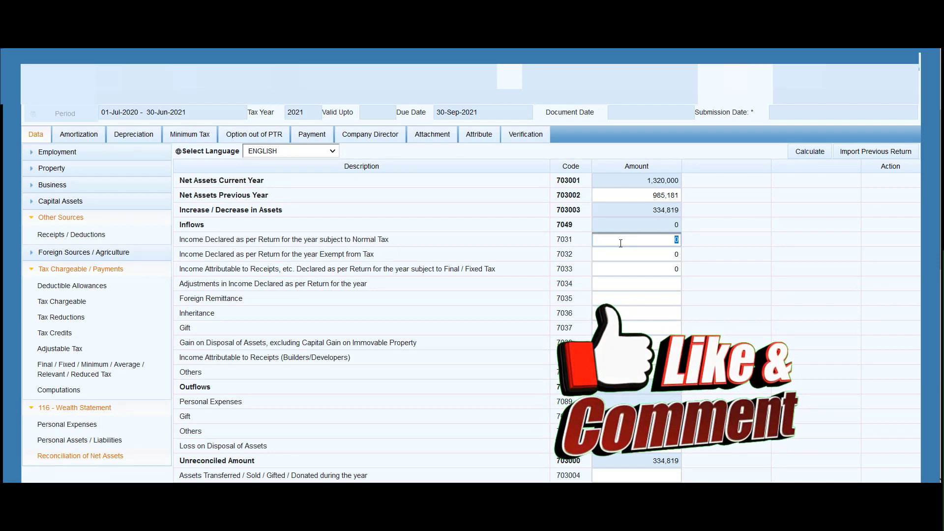
click(66, 393)
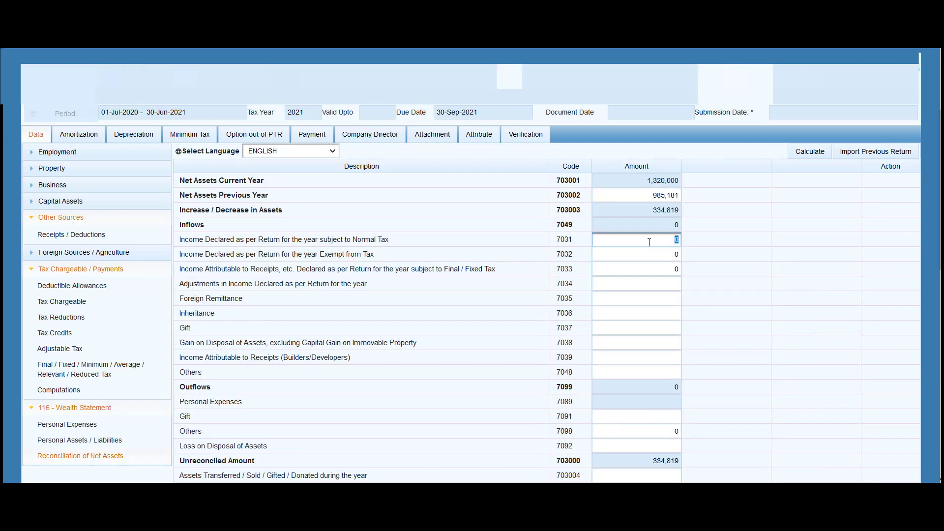
text(575000)
click(656, 253)
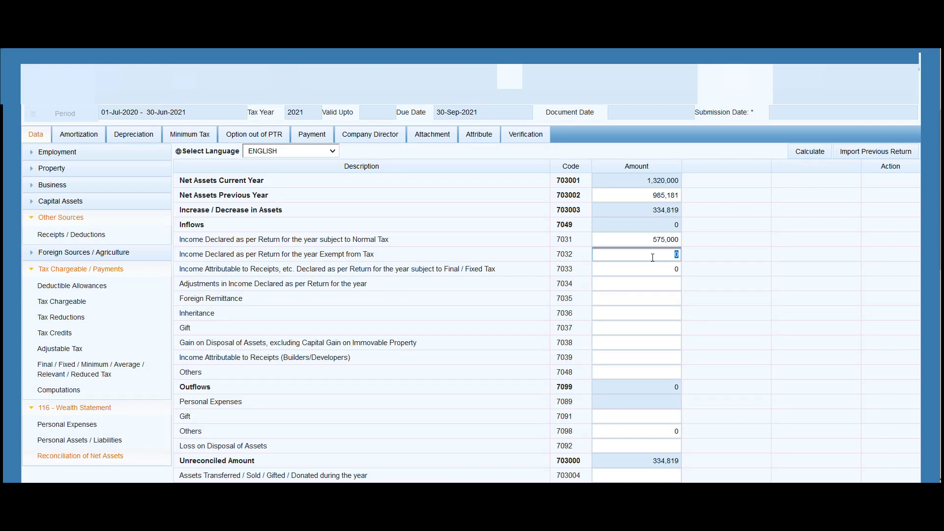
click(605, 271)
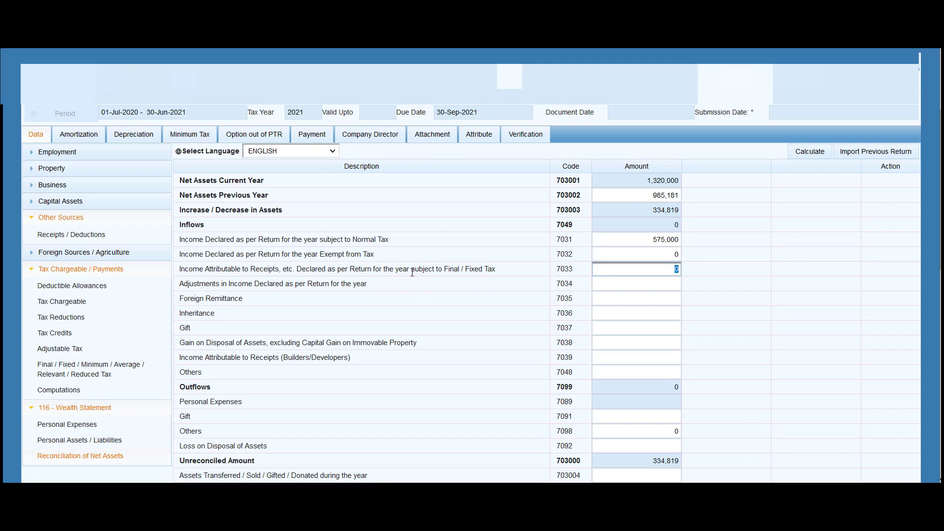
click(52, 377)
text(88)
click(633, 301)
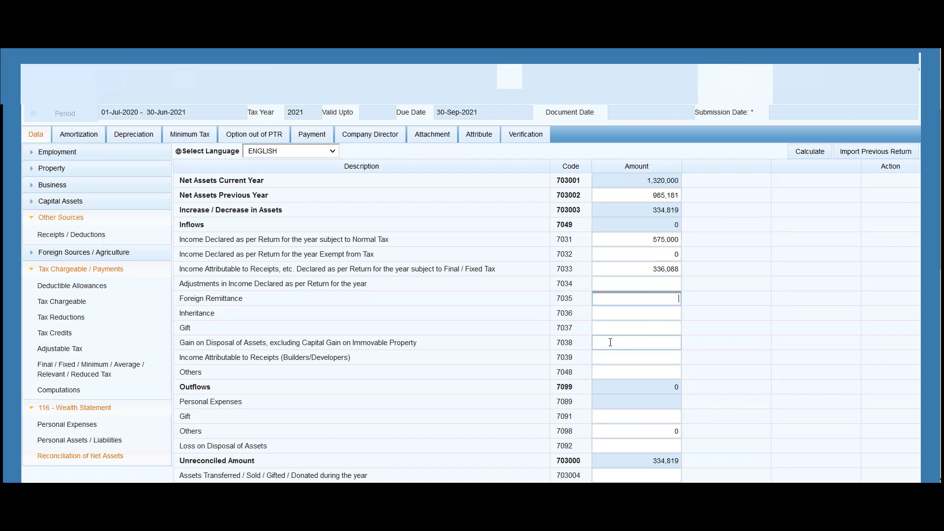
click(808, 152)
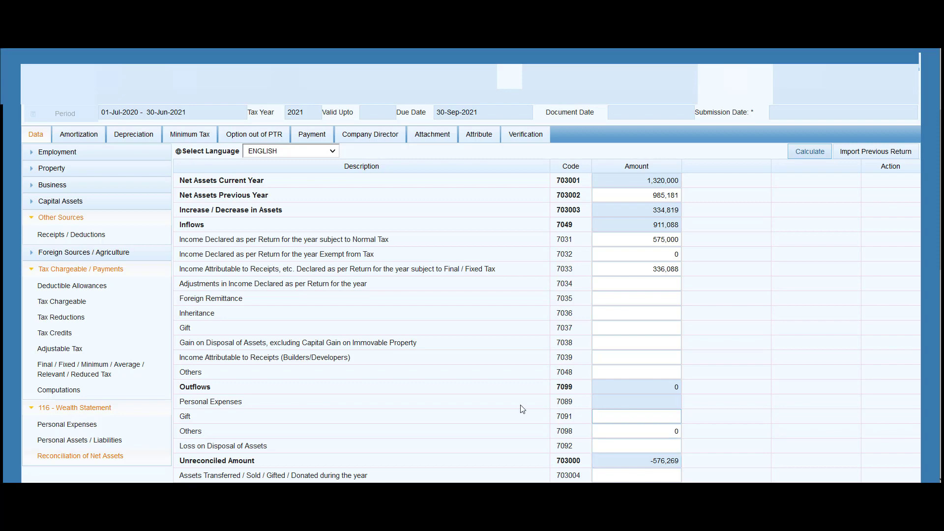
Record 51,013 as other outflows (7098), leaving 525,256 as household personal expenses
click(660, 430)
text(51013)
click(659, 417)
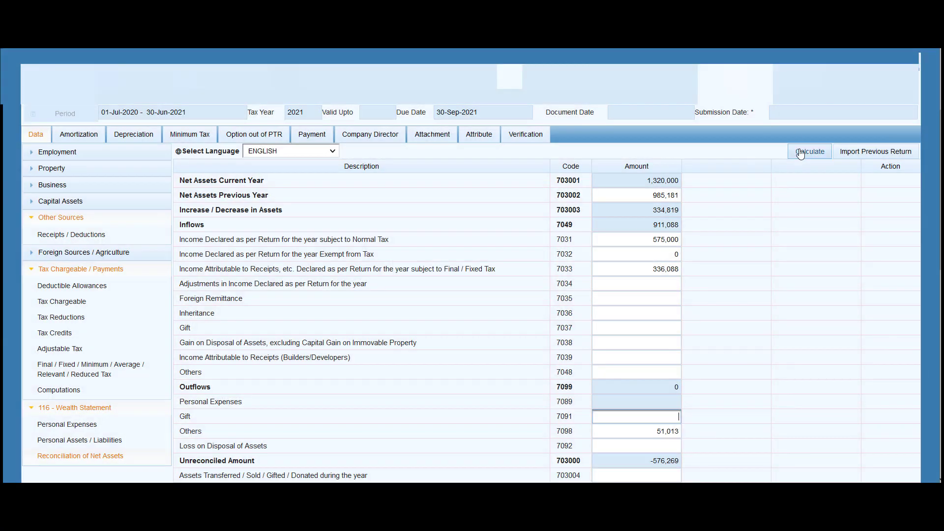
click(800, 153)
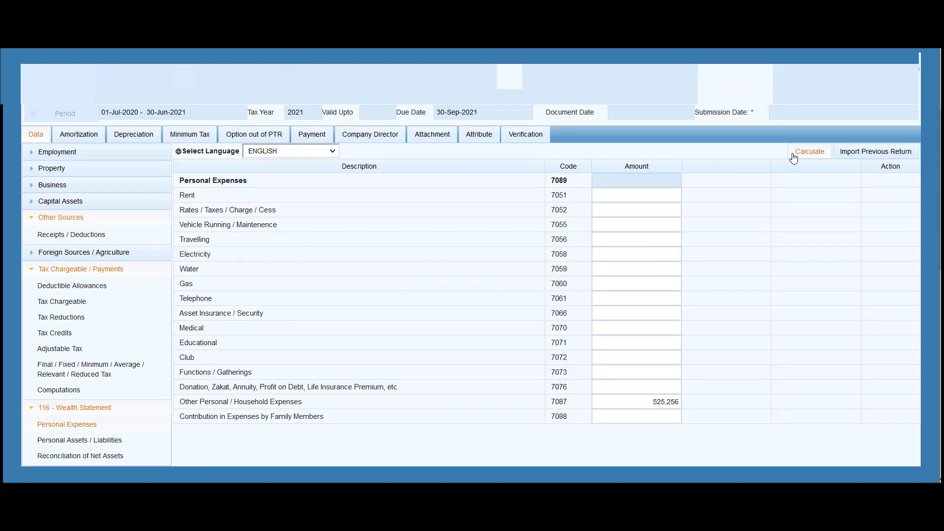
click(800, 152)
click(637, 254)
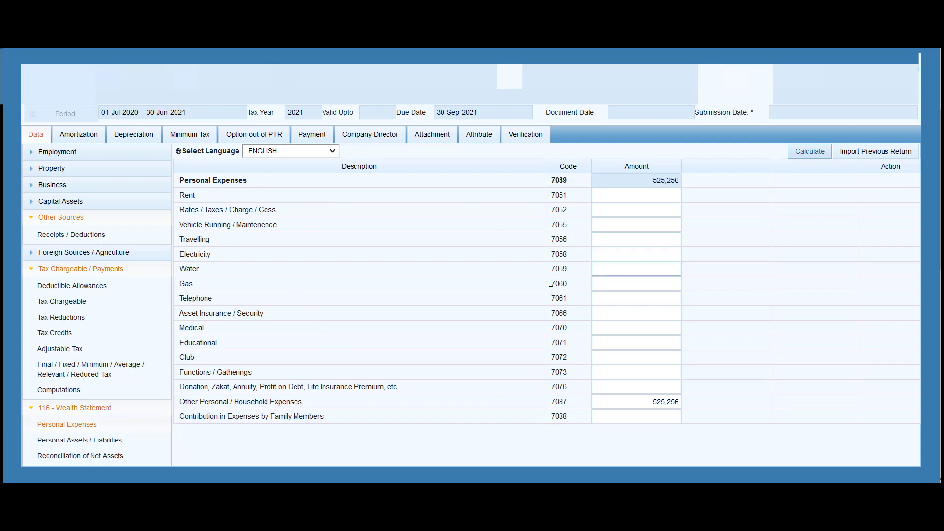
Confirm the 525,256 household expenses amount and go back to Reconciliation of Net Assets
double_click(650, 402)
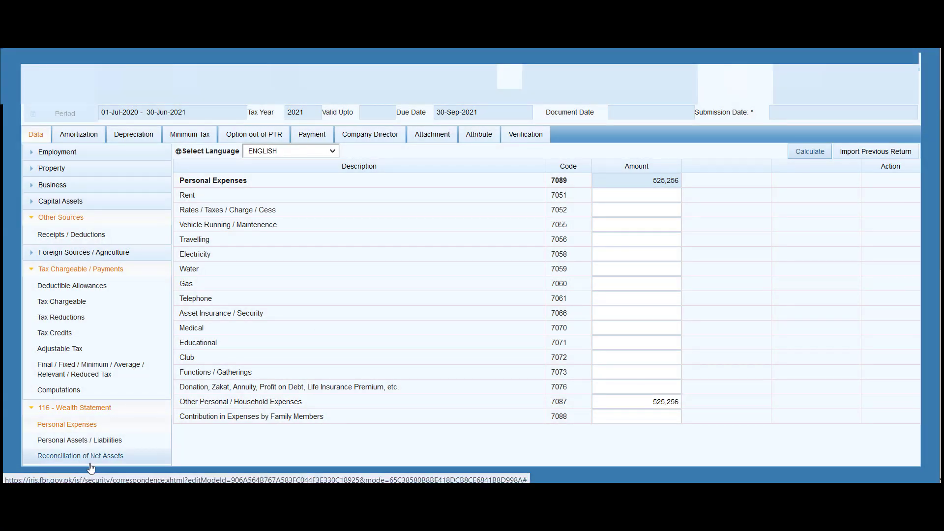
click(90, 462)
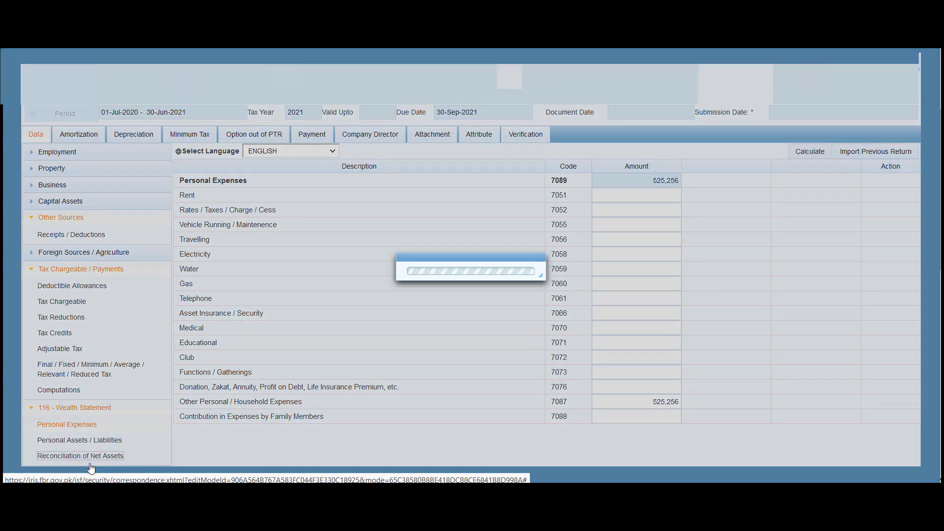
Recalculate to zero the unreconciled amount at 576,269 outflows, then view the tax computations
click(803, 159)
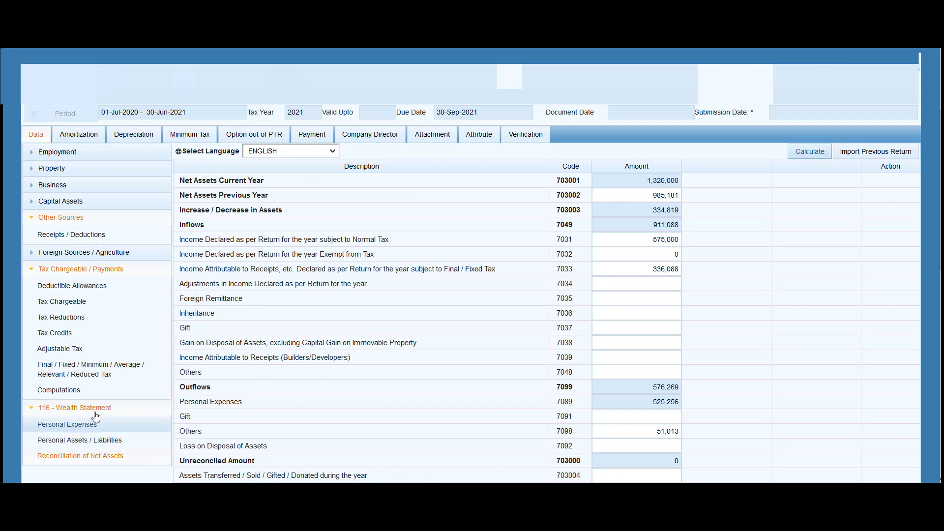
click(74, 394)
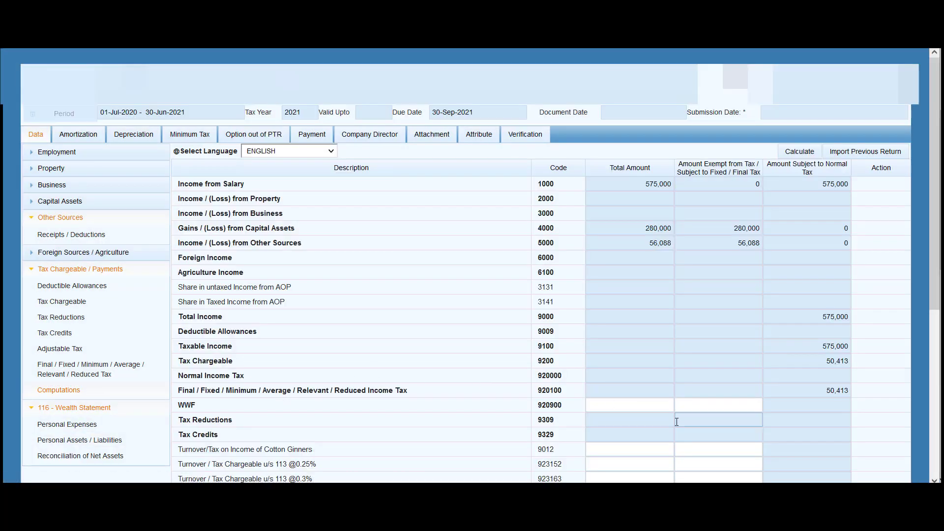